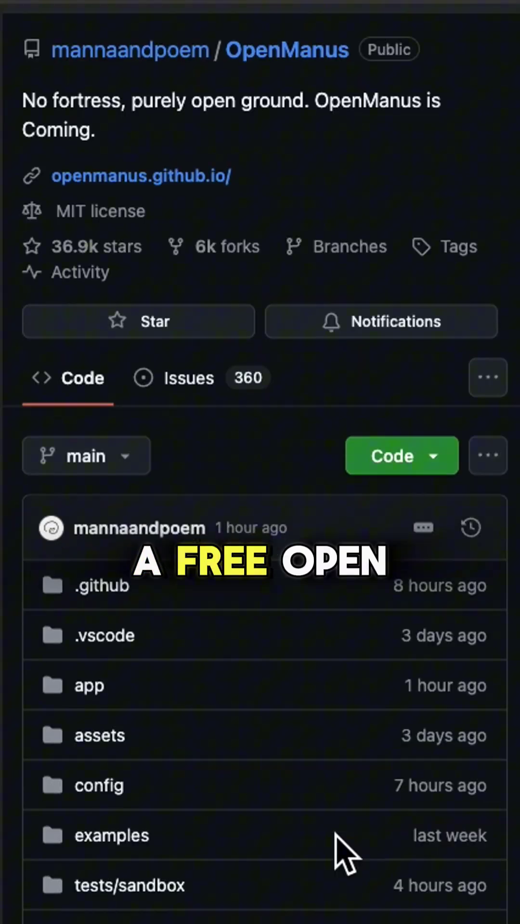
scroll(336, 837, "down", 1)
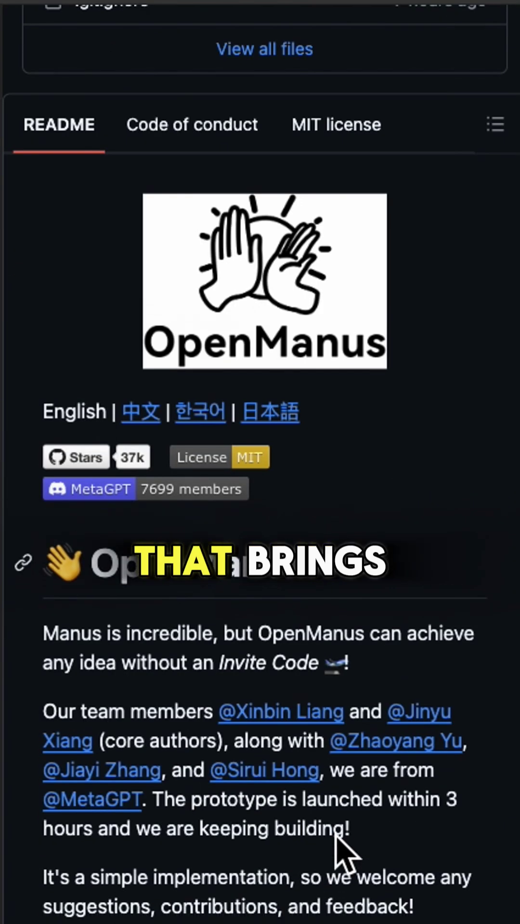
scroll(335, 837, "down", 1)
scroll(335, 835, "down", 1)
scroll(336, 834, "down", 1)
scroll(336, 837, "down", 2)
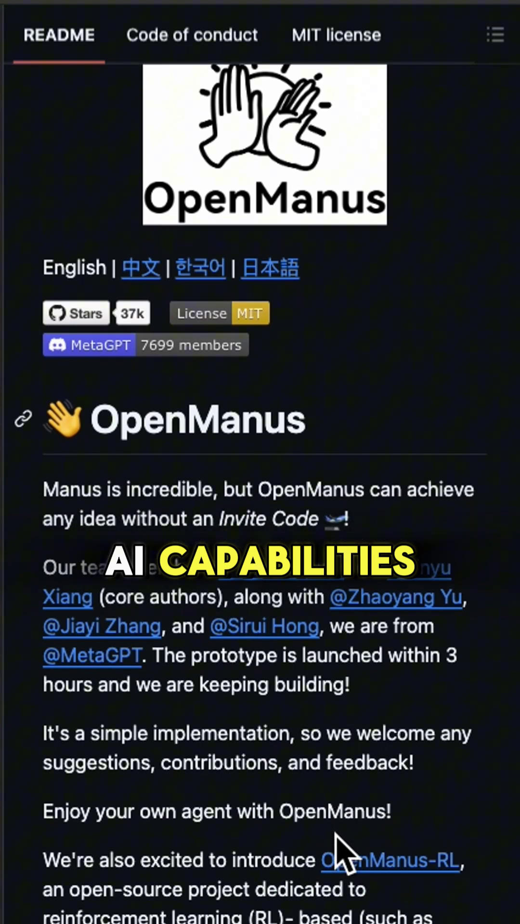
scroll(336, 837, "down", 5)
scroll(336, 838, "down", 1)
scroll(336, 837, "down", 5)
scroll(336, 838, "down", 5)
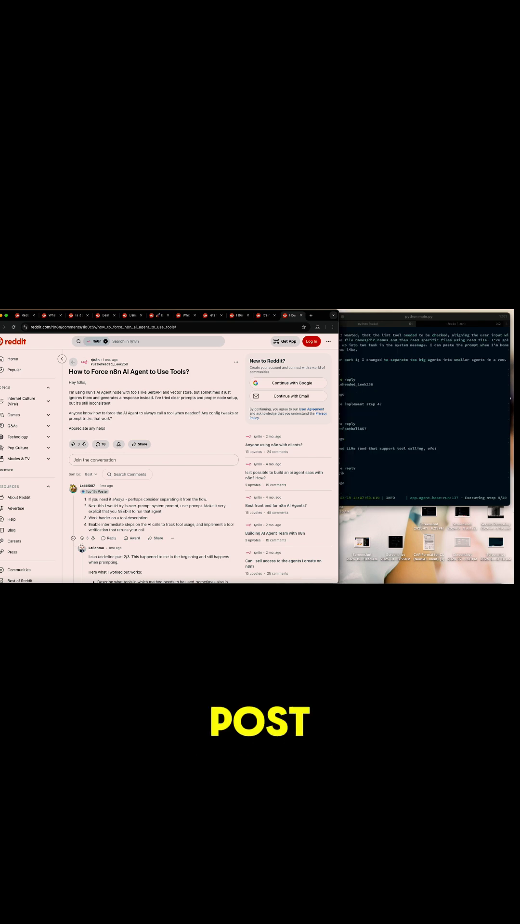
Bring the OpenManus agent terminal in front of the Reddit browser window
left_click(431, 321)
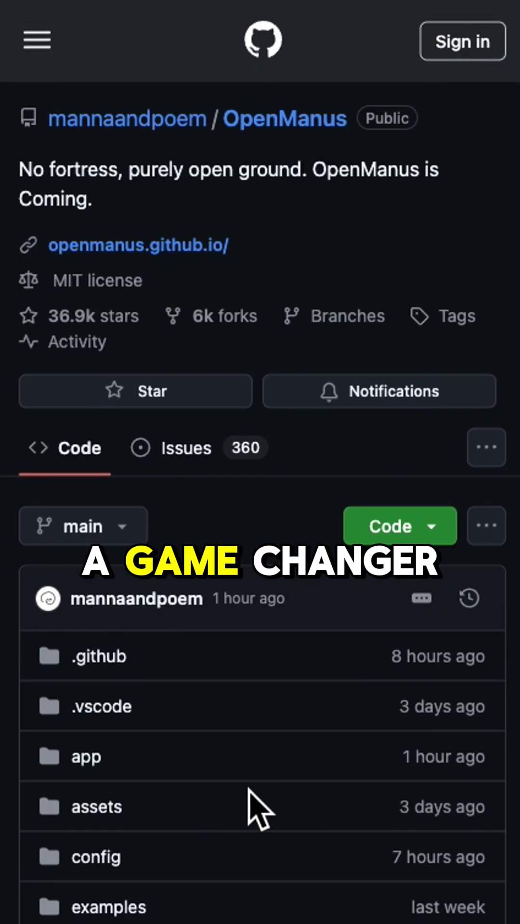
scroll(248, 787, "down", 5)
scroll(249, 789, "up", 5)
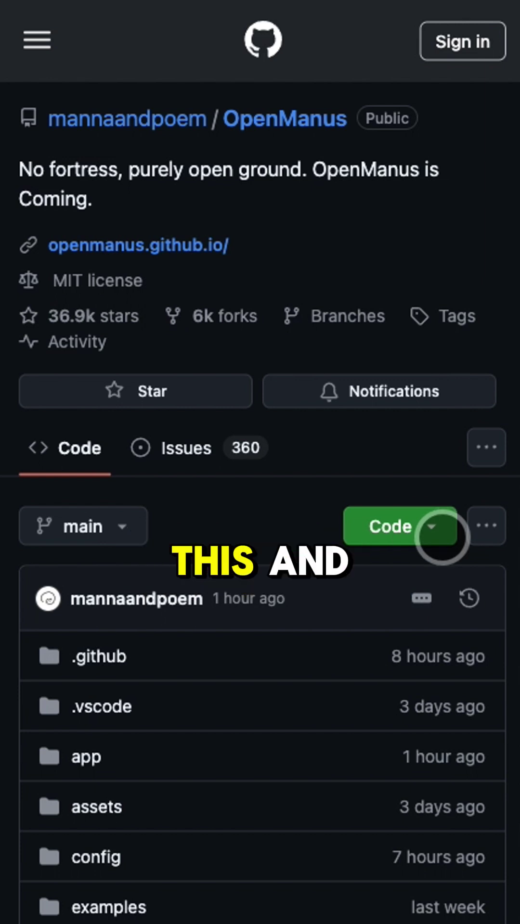
Show the repository's Code dropdown with the HTTPS clone URL and Download ZIP
left_click(431, 532)
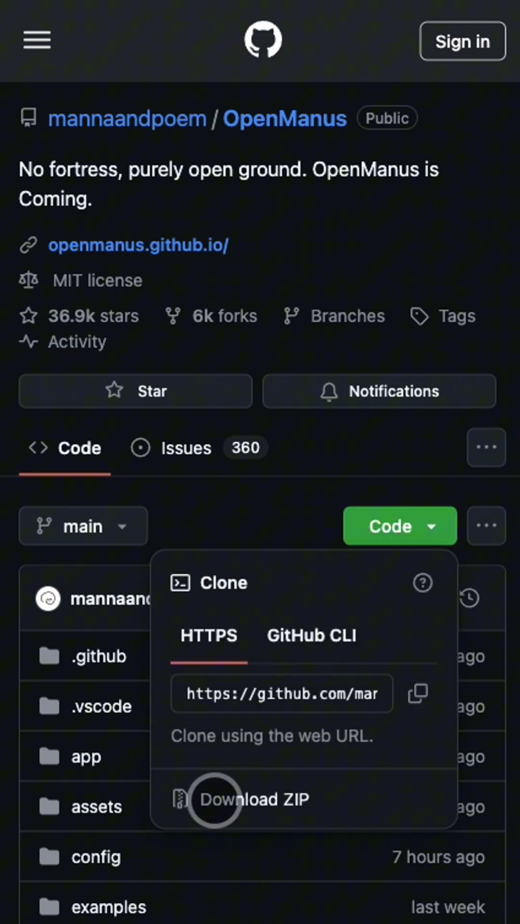